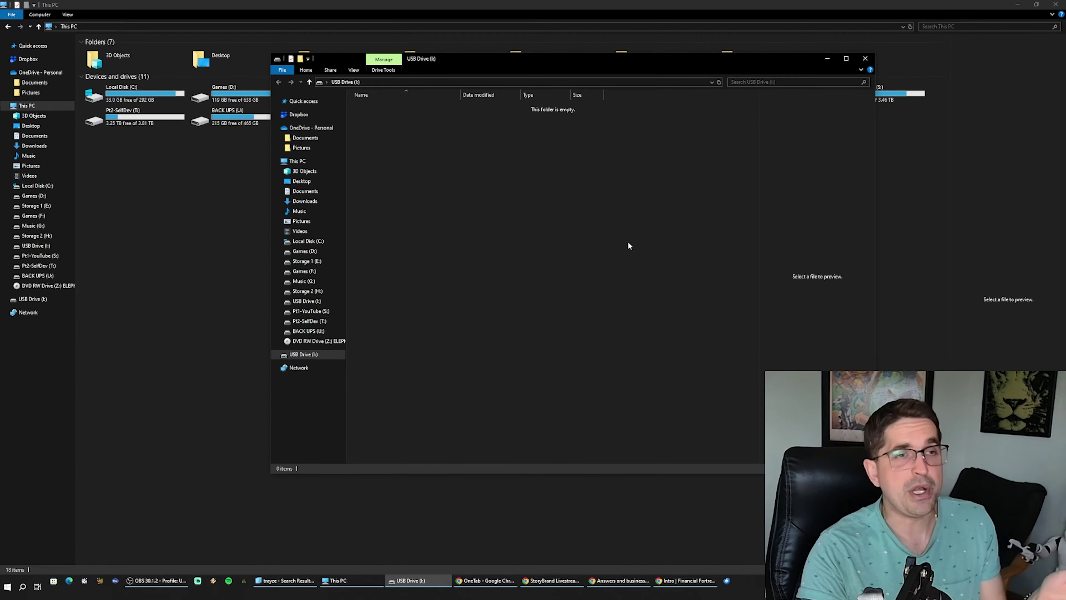
# Step: Open the Properties of USB Drive (I:) in This PC to see NTFS and 14.6 GB capacity
pyautogui.click(180, 183)
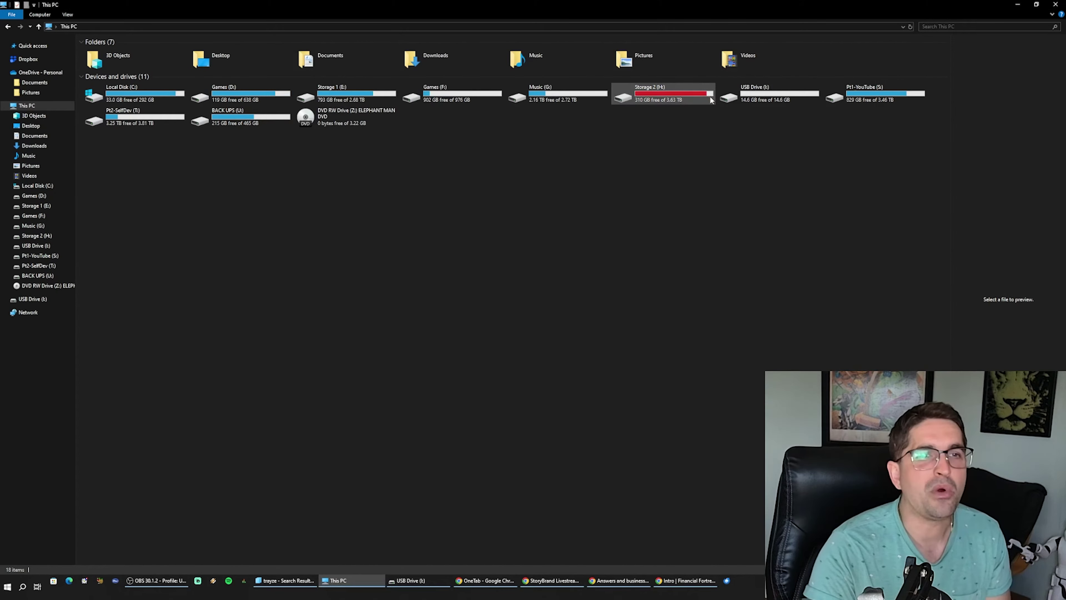
pyautogui.click(756, 100)
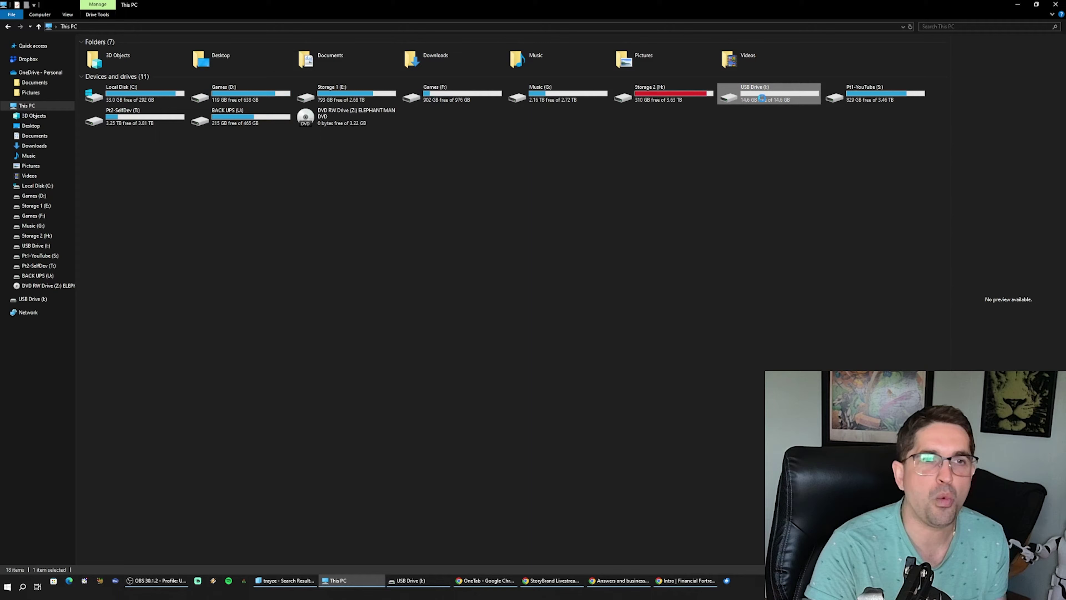
pyautogui.rightClick(760, 109)
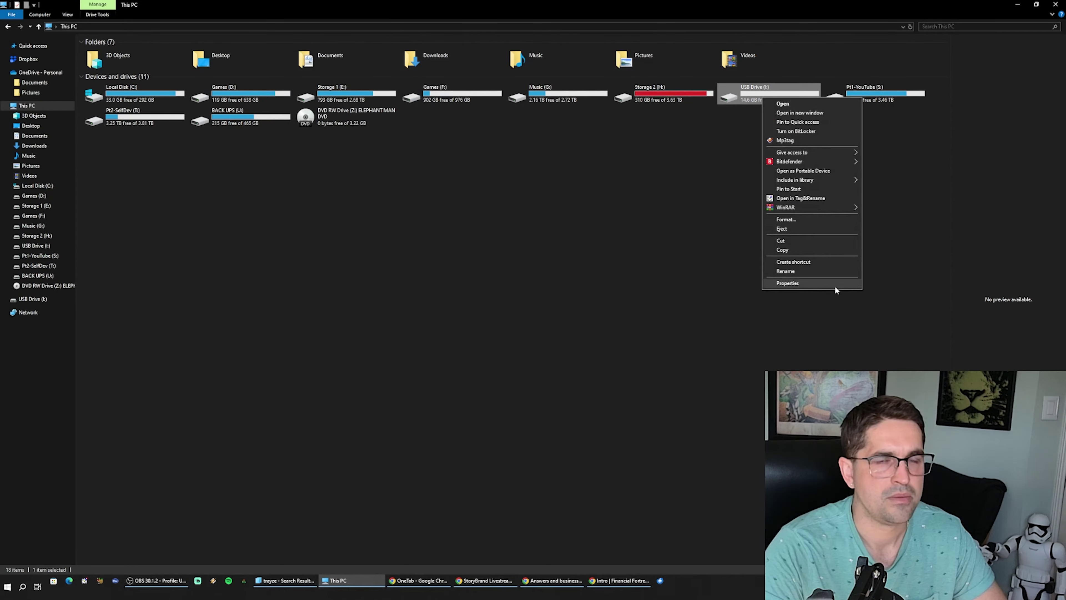
pyautogui.click(781, 282)
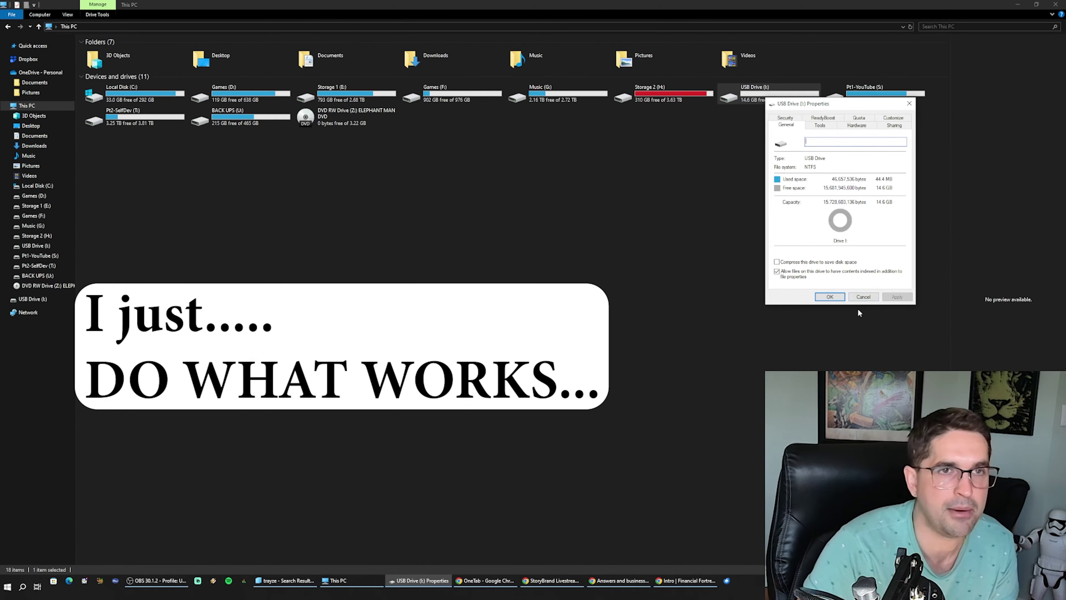
# Step: Close Properties, open the Format dialog for USB Drive (I:), and select FAT32 (Default)
pyautogui.click(864, 296)
pyautogui.rightClick(757, 101)
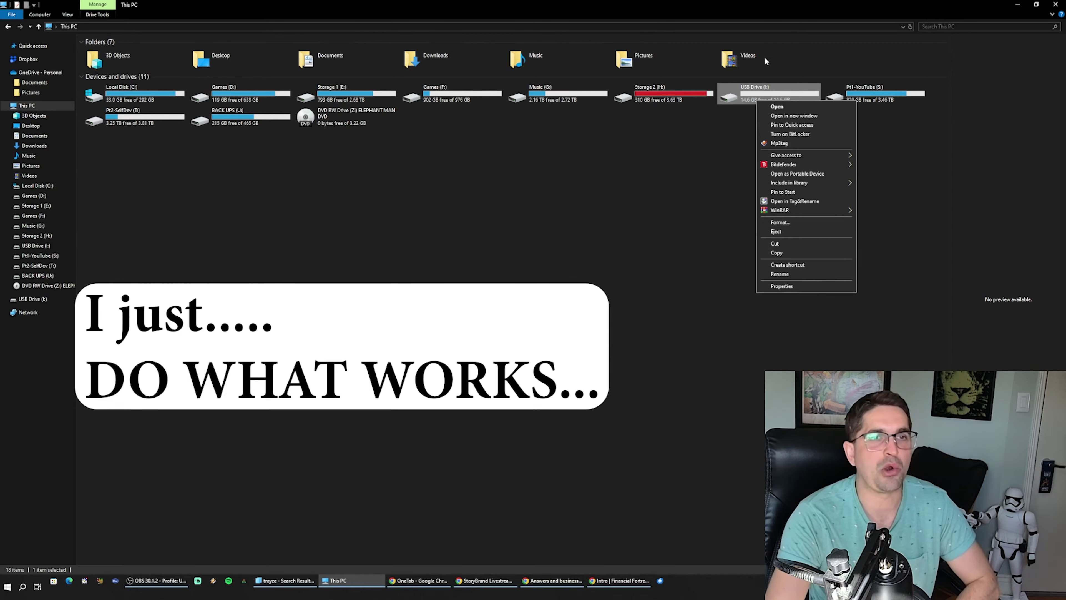
pyautogui.click(778, 222)
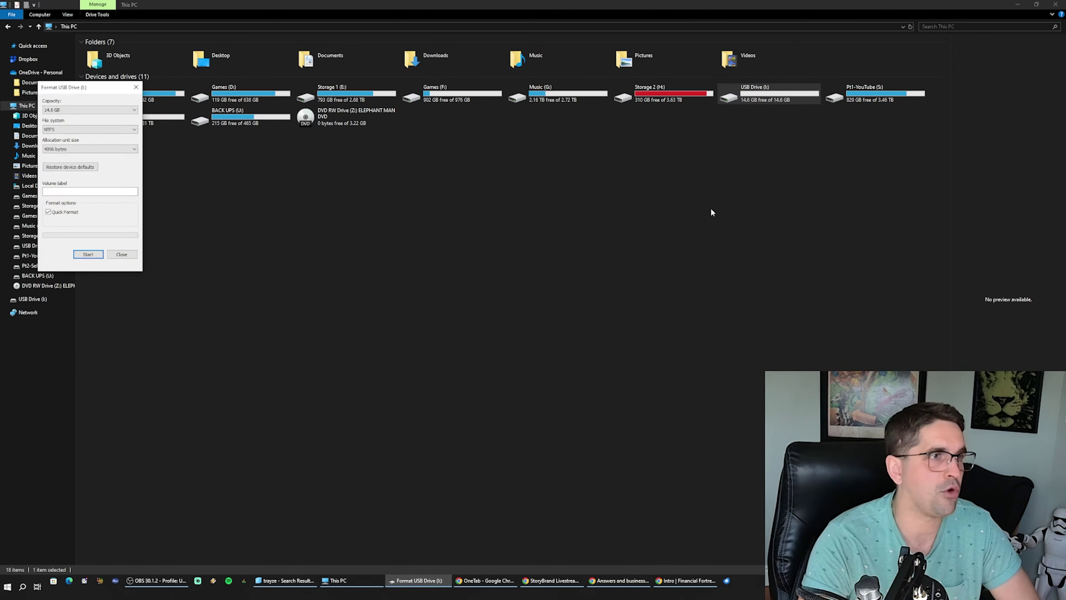
pyautogui.click(78, 132)
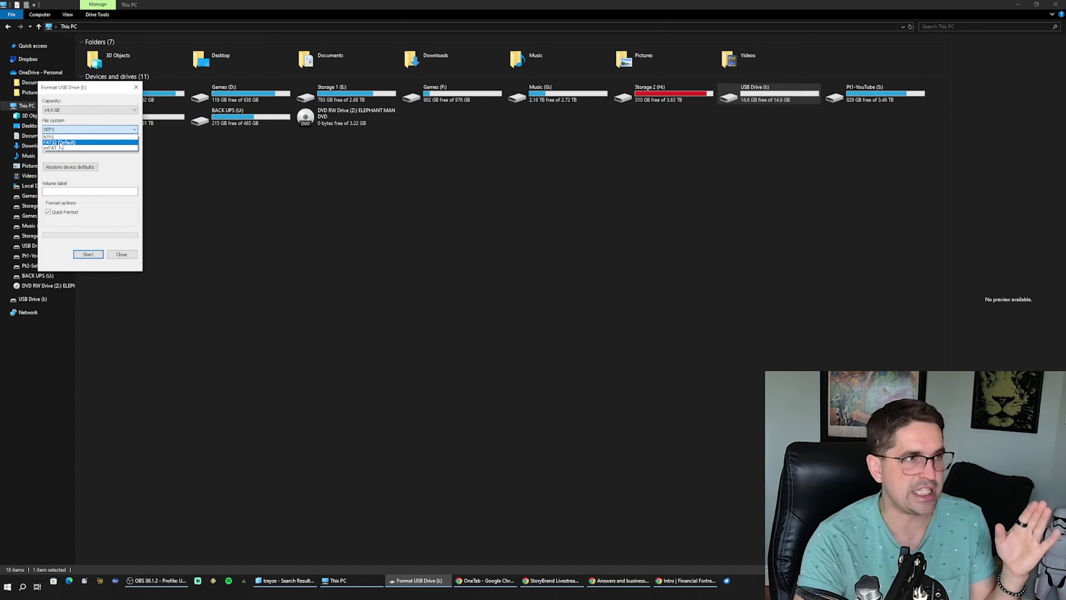
pyautogui.click(61, 143)
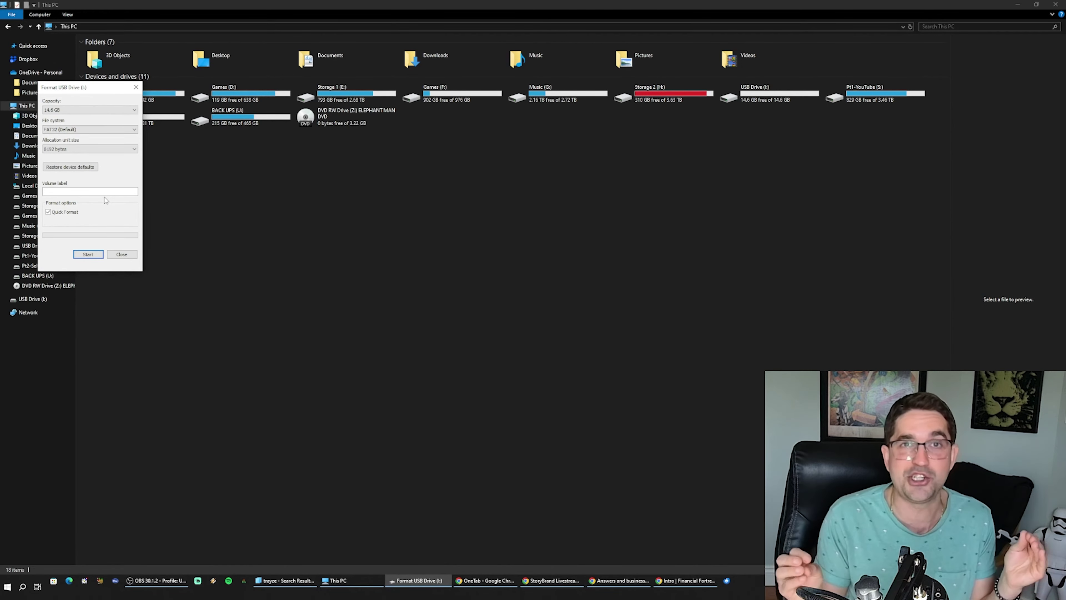
# Step: Keep FAT32, set the volume label to 'TEST DRIVE', and start the format
pyautogui.click(83, 129)
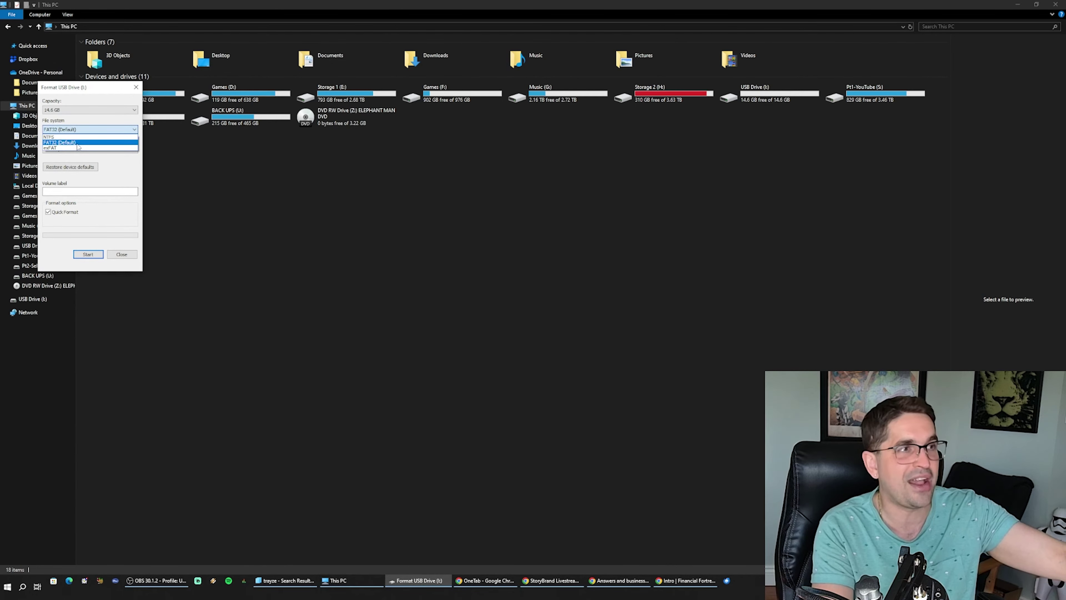
pyautogui.click(78, 137)
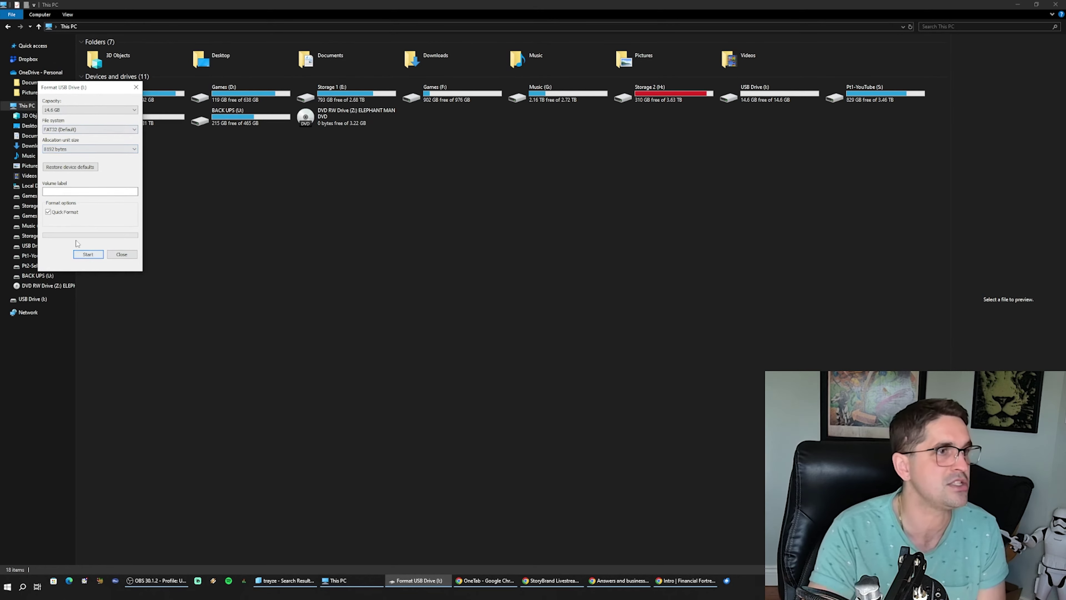
pyautogui.click(89, 191)
pyautogui.write('TE')
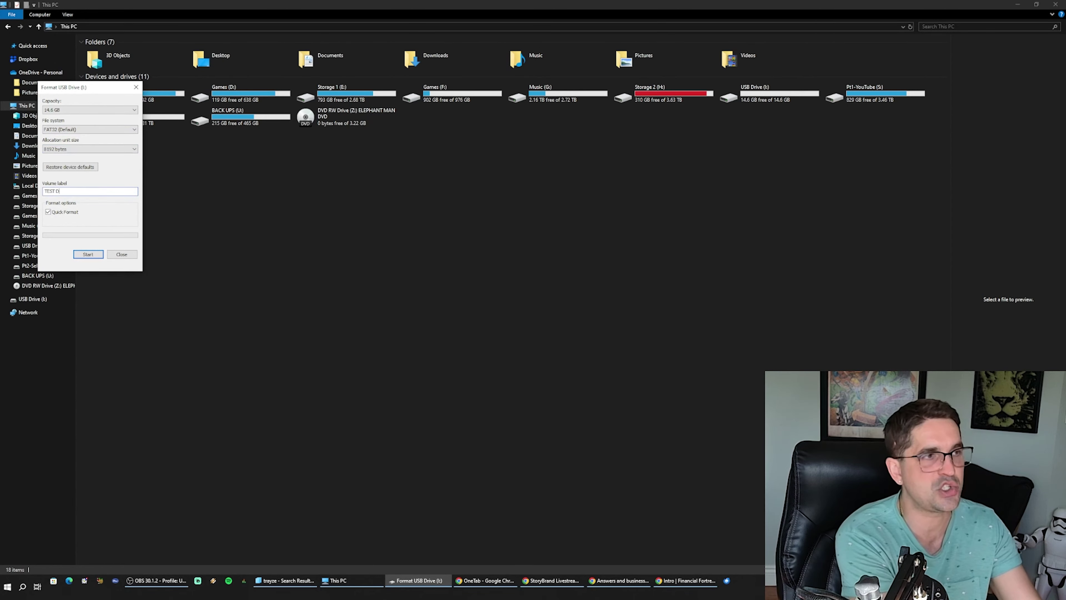
pyautogui.write('ST D')
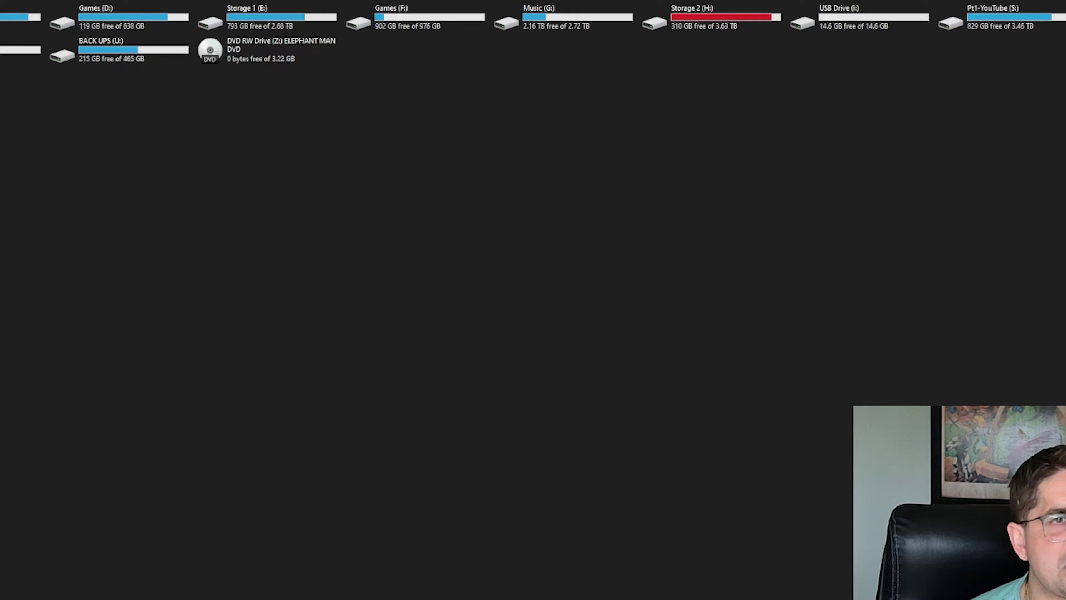
pyautogui.write('RIVE')
pyautogui.click(88, 254)
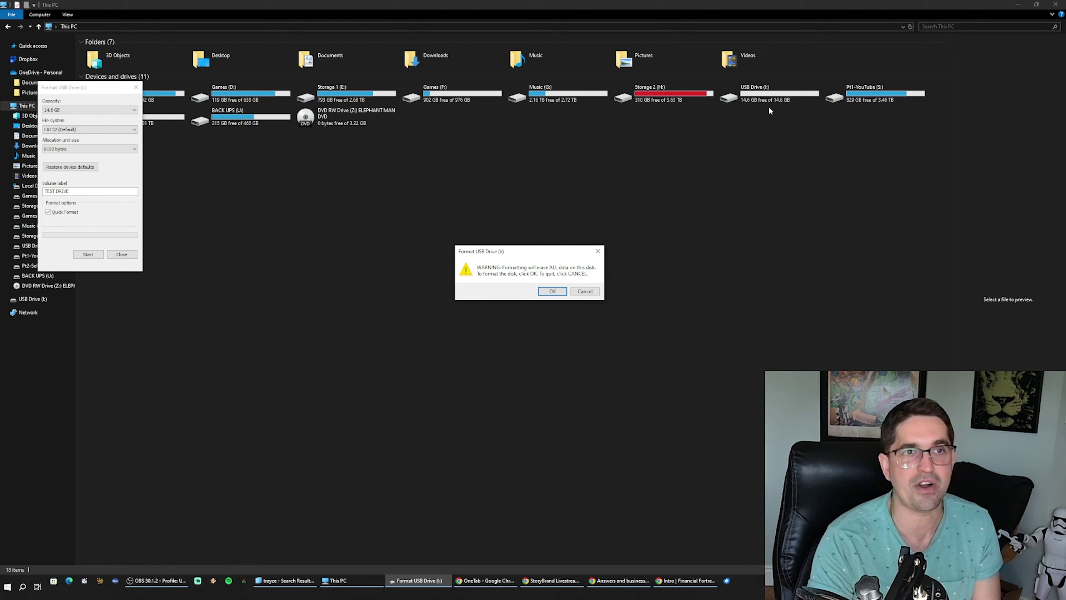
# Step: Accept the erase warning, let the FAT32 format complete, and close the Format window
pyautogui.click(775, 101)
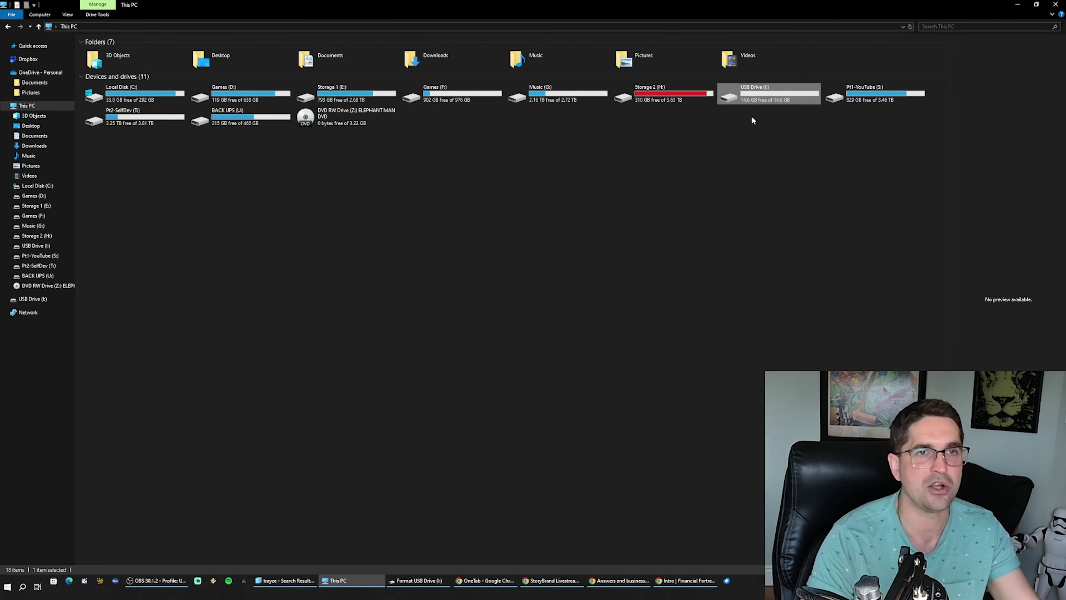
pyautogui.hotkey('alt', 'Tab')
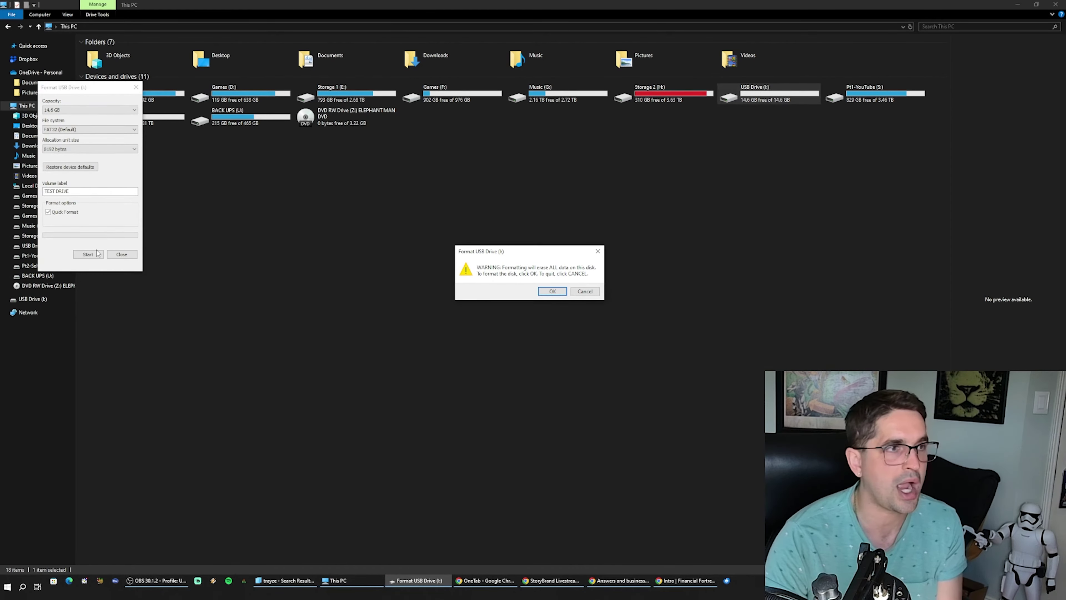
pyautogui.click(560, 291)
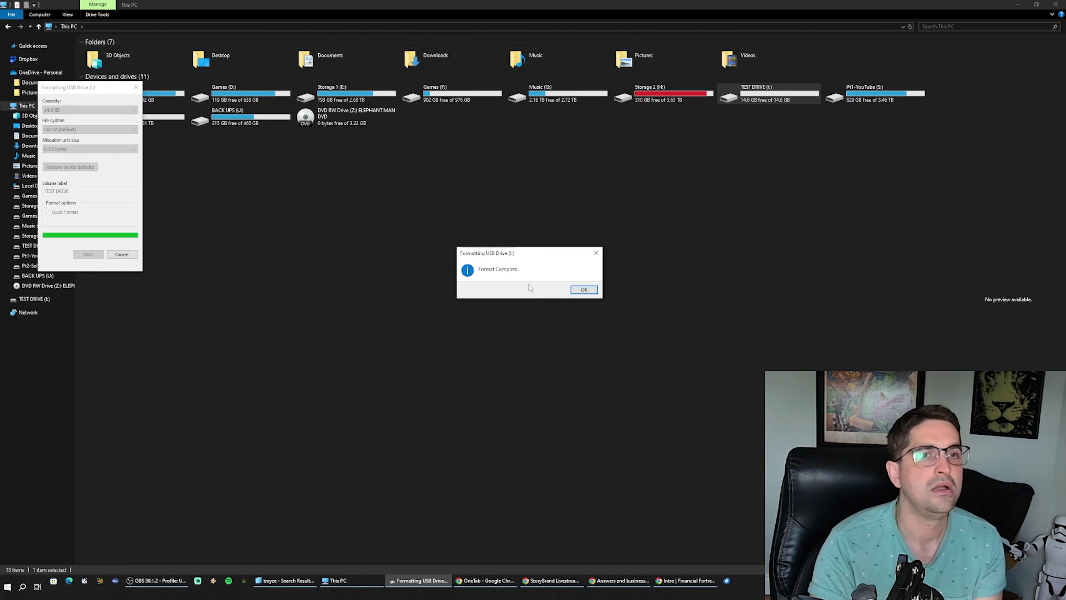
pyautogui.click(584, 289)
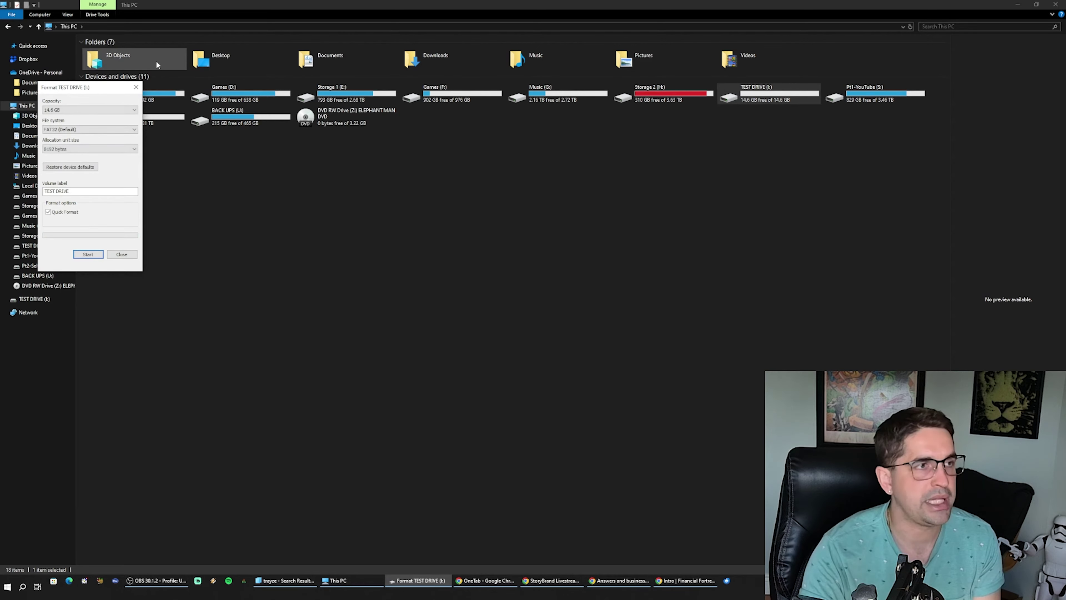
pyautogui.click(136, 87)
# Step: Check that TEST DRIVE (I:) Properties report FAT32, then close them
pyautogui.rightClick(785, 81)
pyautogui.click(813, 282)
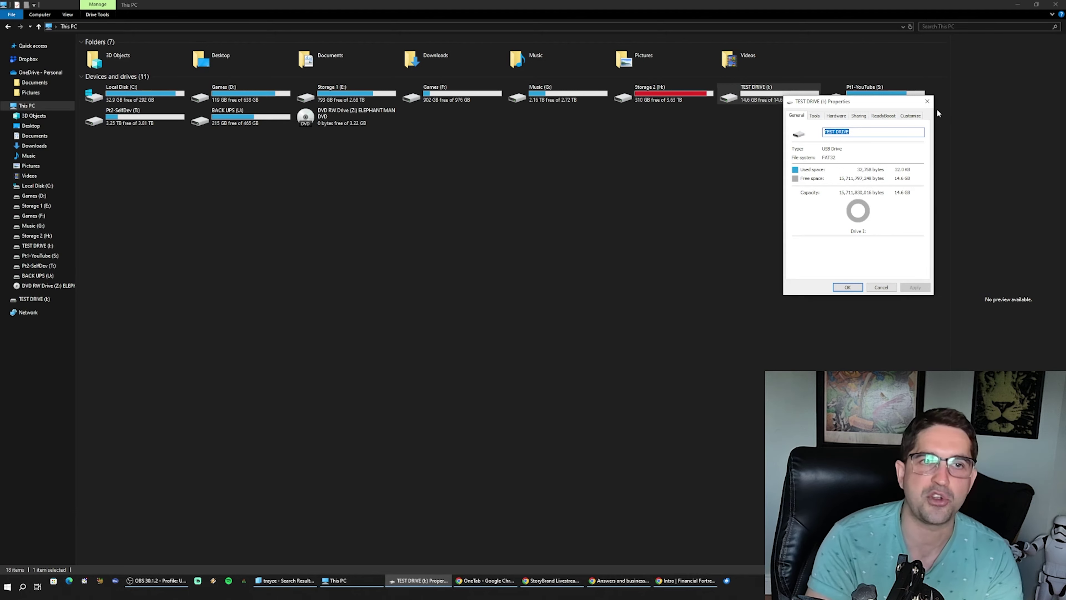
pyautogui.click(926, 102)
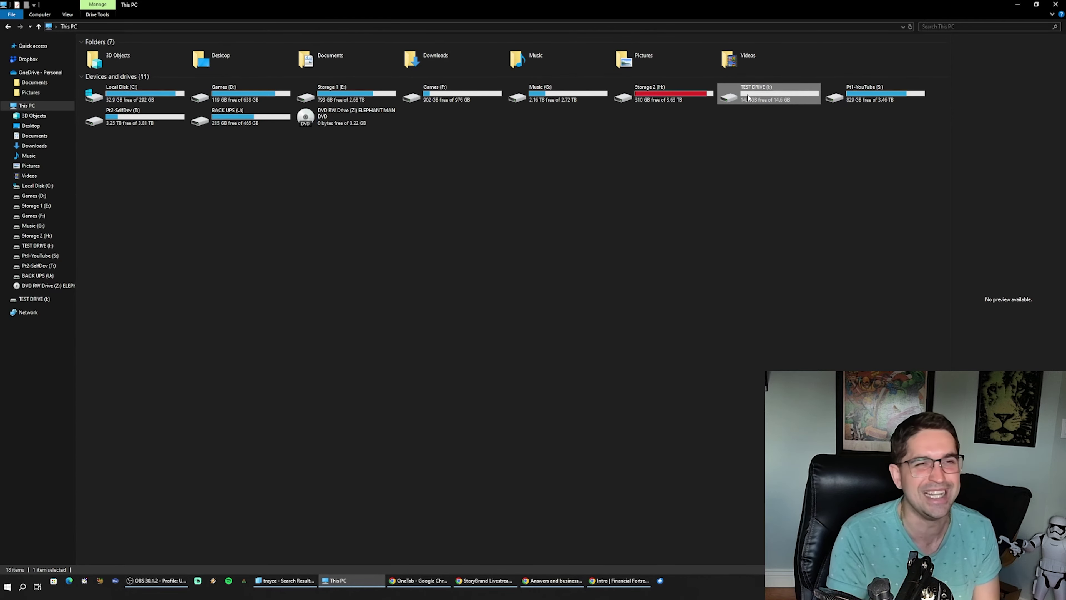
# Step: Open TEST DRIVE (I:) and create a new folder named 'Fat32 Formatter'
pyautogui.doubleClick(748, 99)
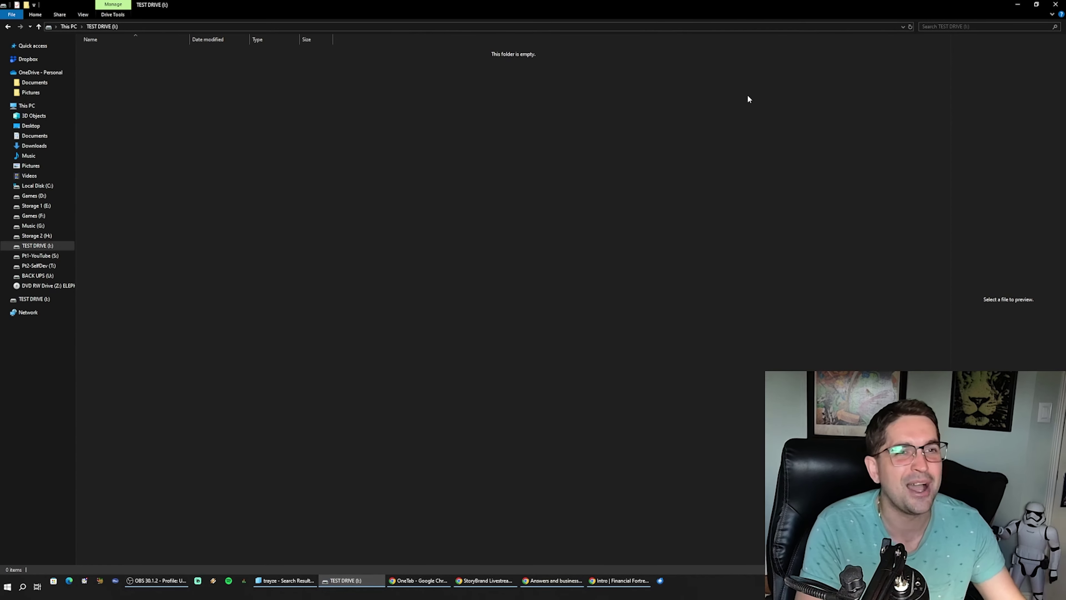
pyautogui.rightClick(318, 143)
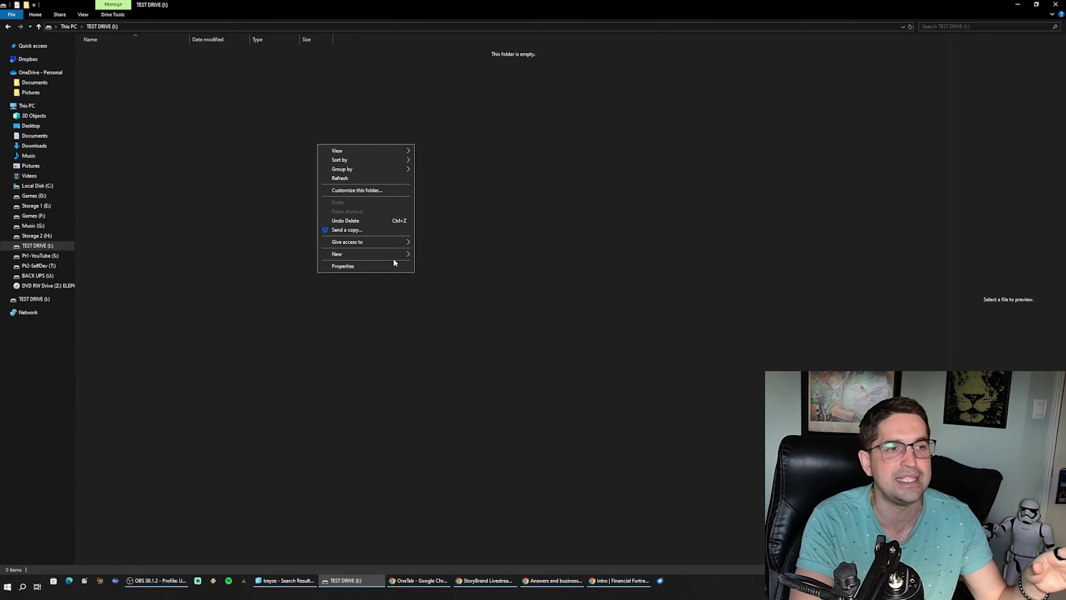
pyautogui.moveTo(393, 255)
pyautogui.click(476, 254)
pyautogui.write('Fat')
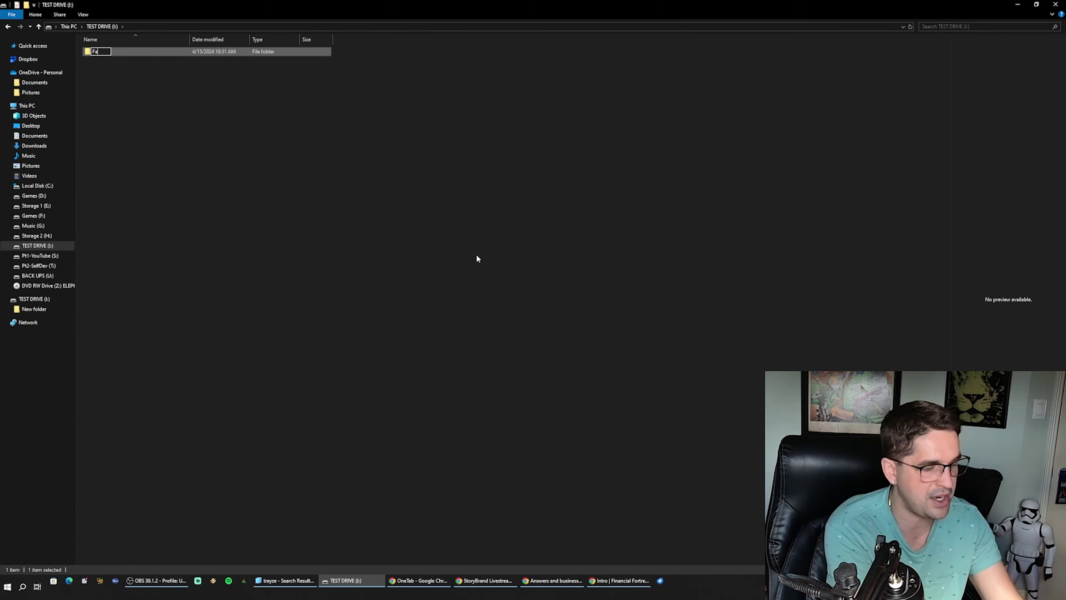
pyautogui.write('32 Format')
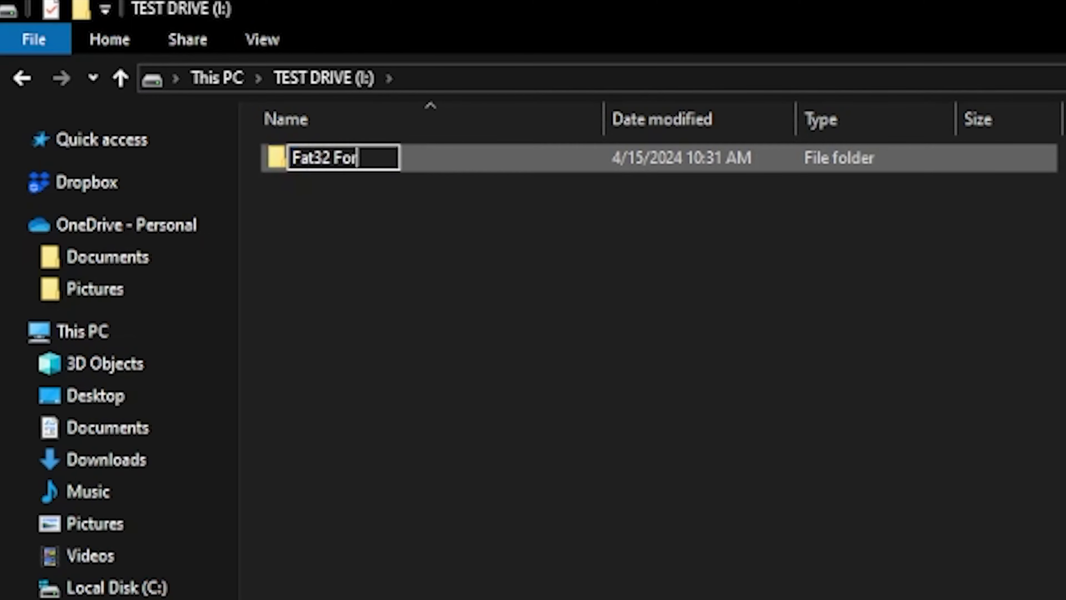
pyautogui.write('ter')
pyautogui.press('Return')
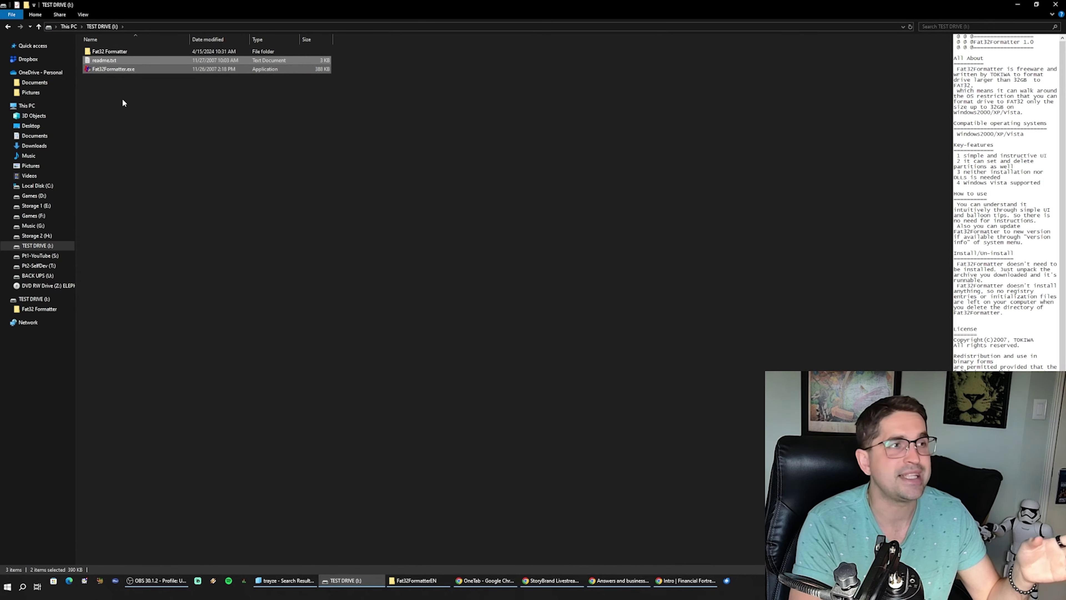
pyautogui.doubleClick(112, 70)
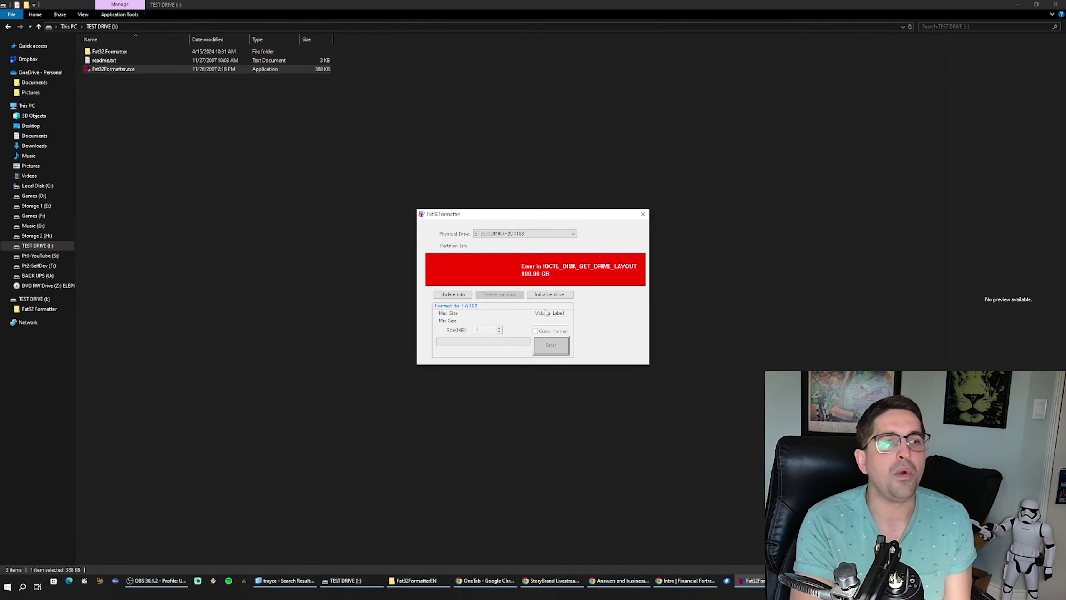
pyautogui.click(489, 232)
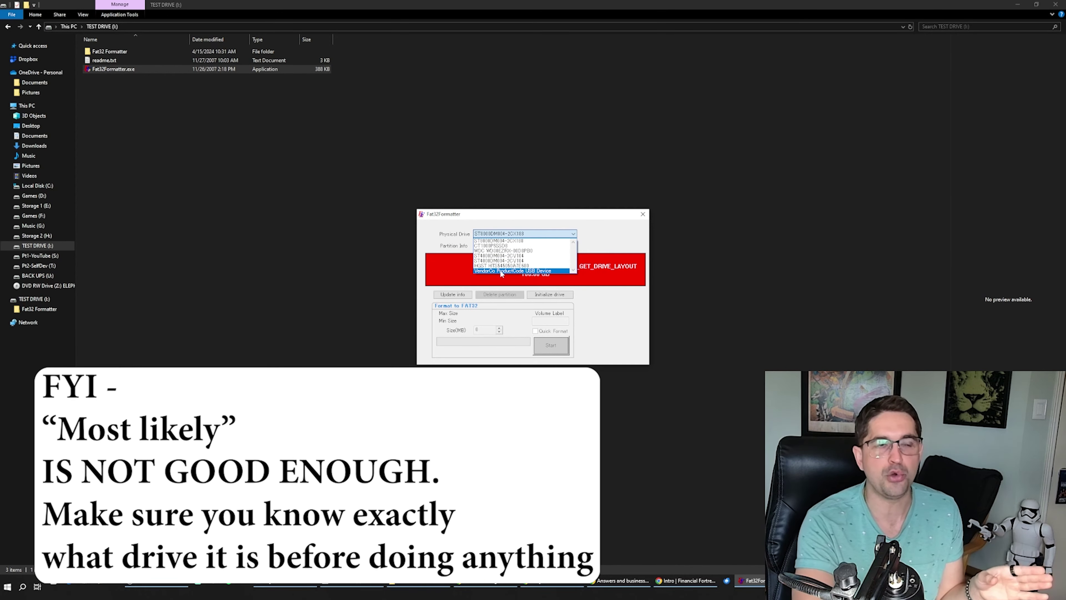
pyautogui.click(500, 271)
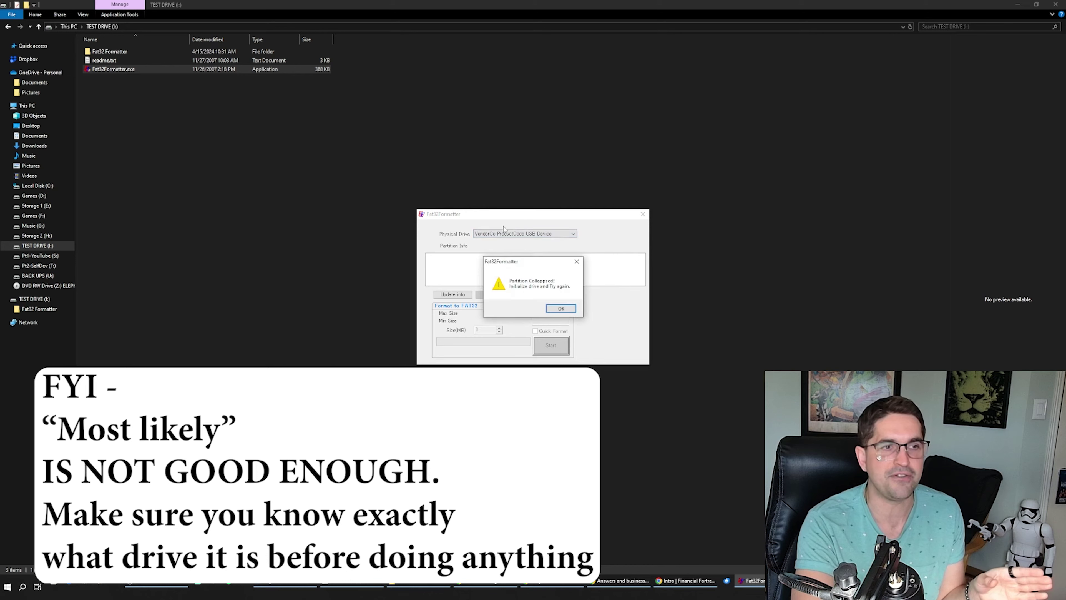
pyautogui.click(556, 308)
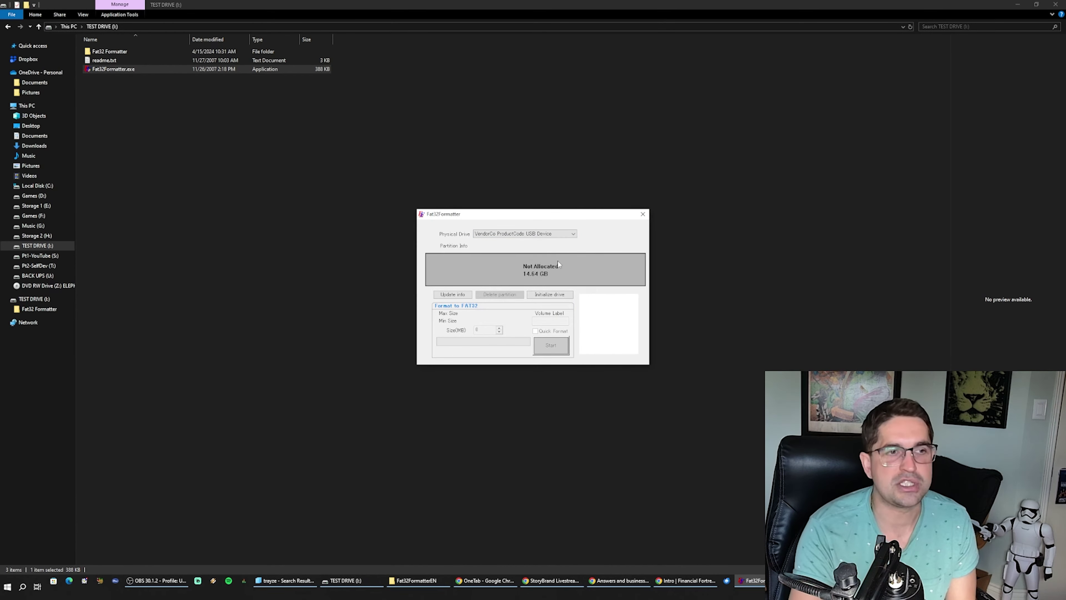
pyautogui.click(562, 278)
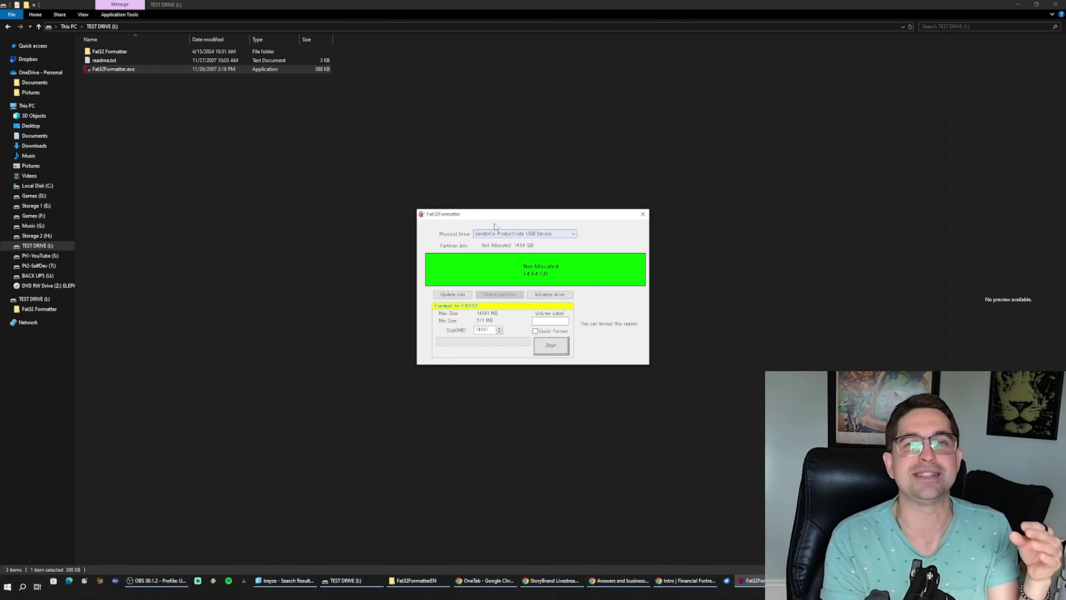
pyautogui.click(553, 233)
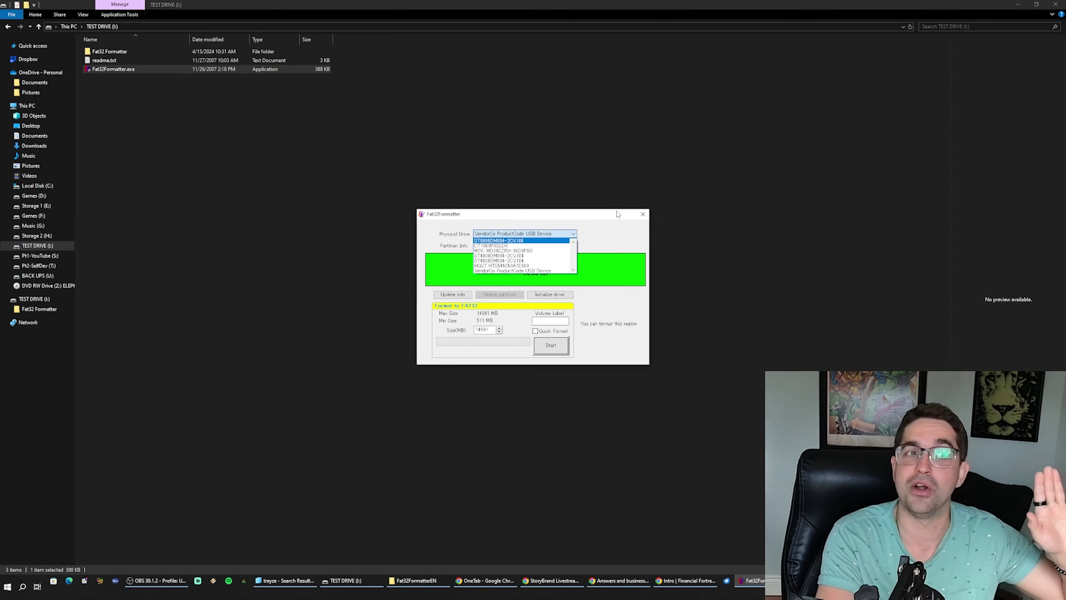
pyautogui.click(637, 217)
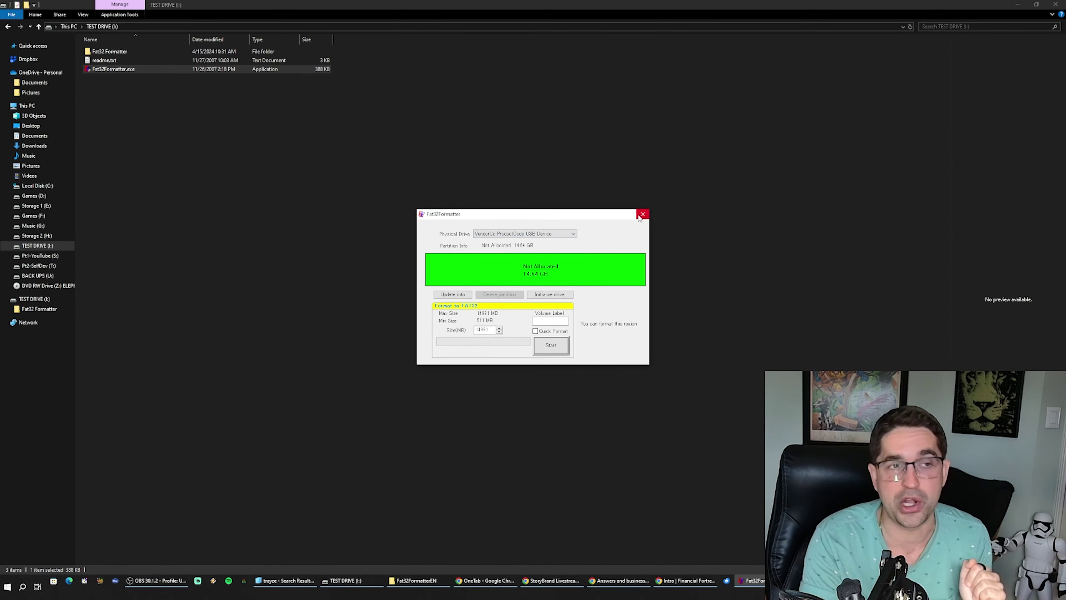
pyautogui.click(642, 214)
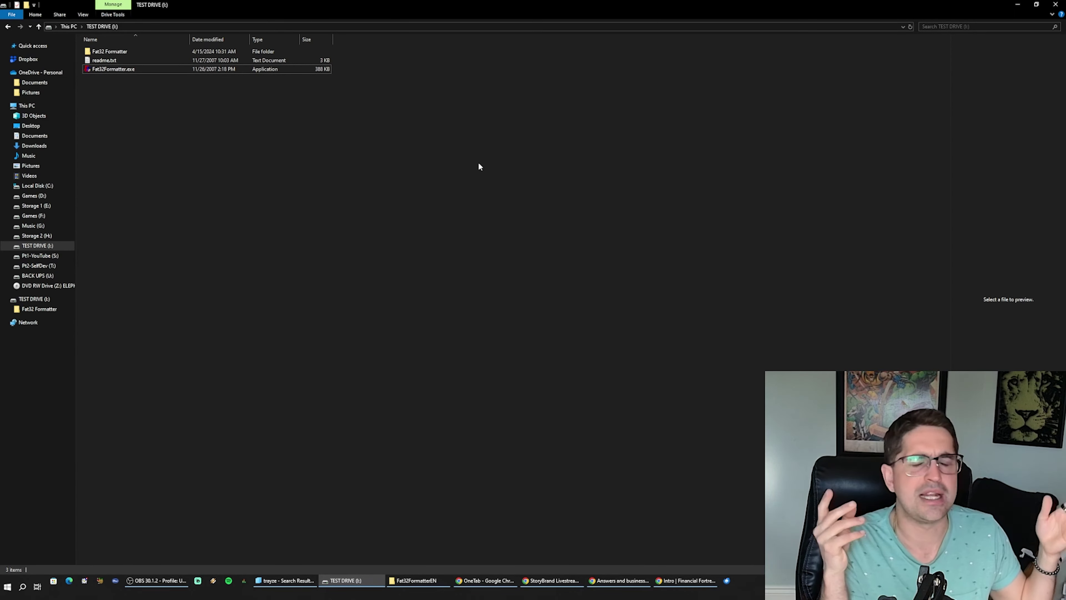
# Step: Go up from TEST DRIVE (I:) to This PC with Alt+Up
pyautogui.hotkey('alt', 'Up')
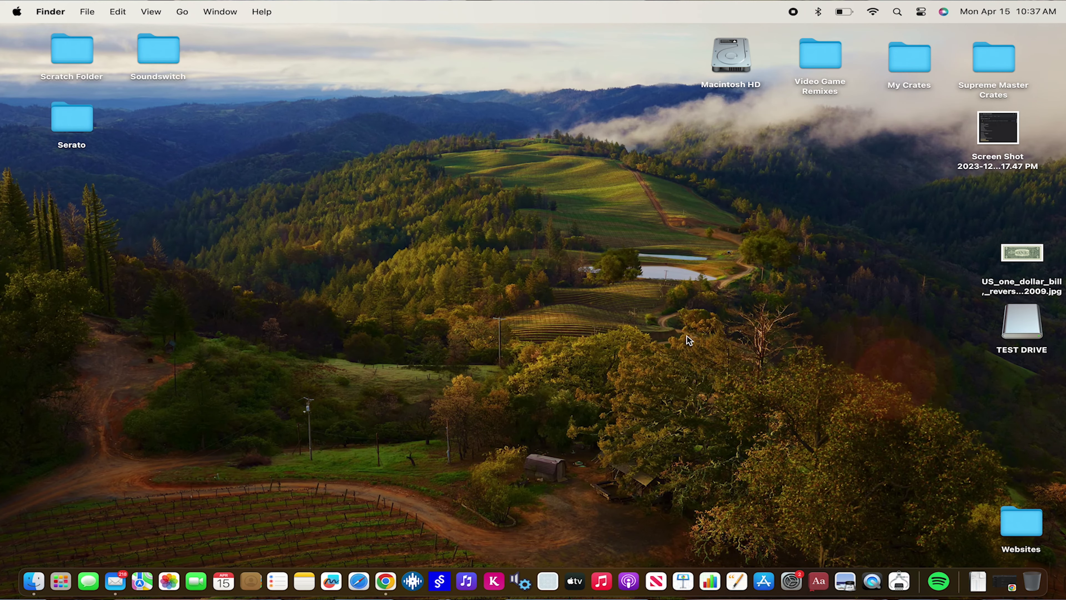
# Step: Open the TEST DRIVE icon on the Mac desktop in a Finder window
pyautogui.doubleClick(1020, 331)
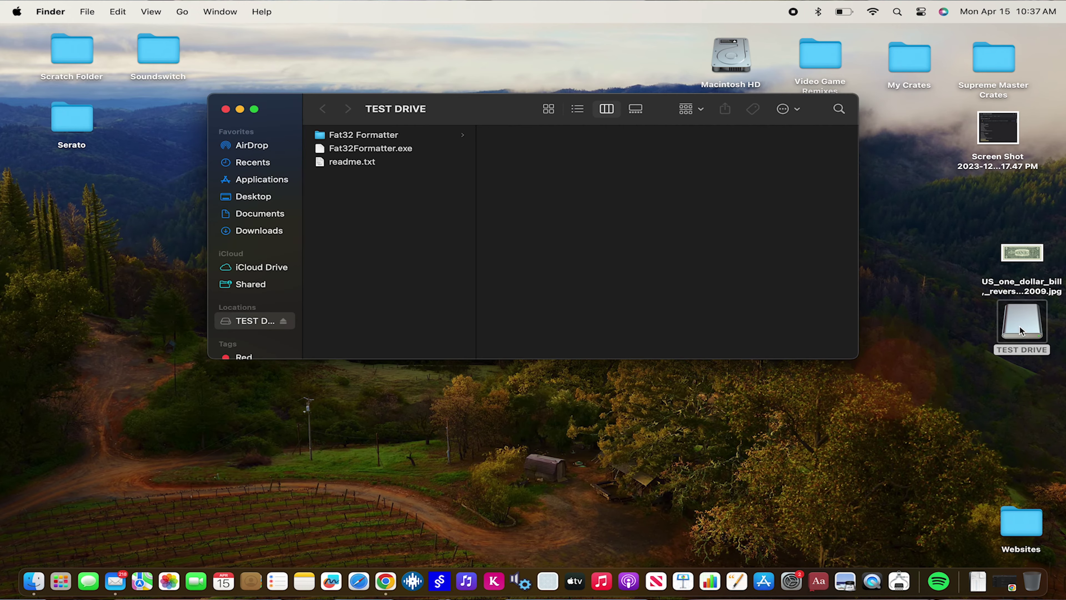